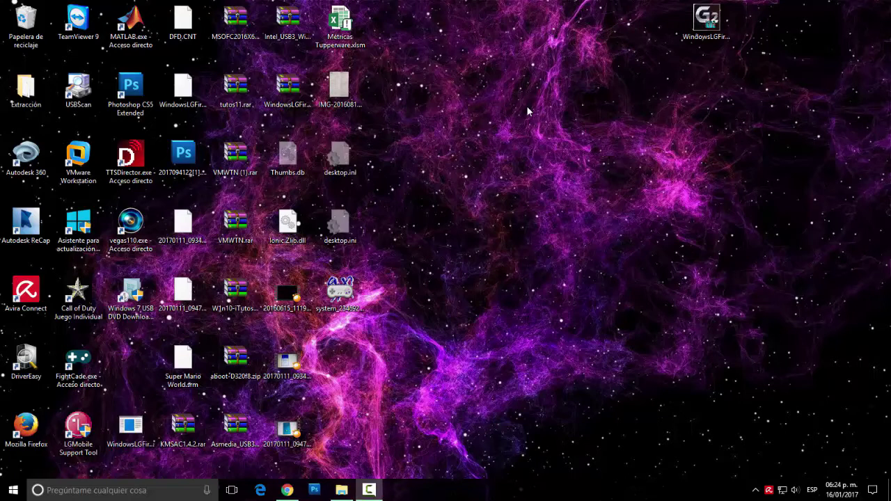
- Move WindowsLGFirmwareExtract.exe toward the middle of the desktop and launch it
drag(715, 37, 569, 124)
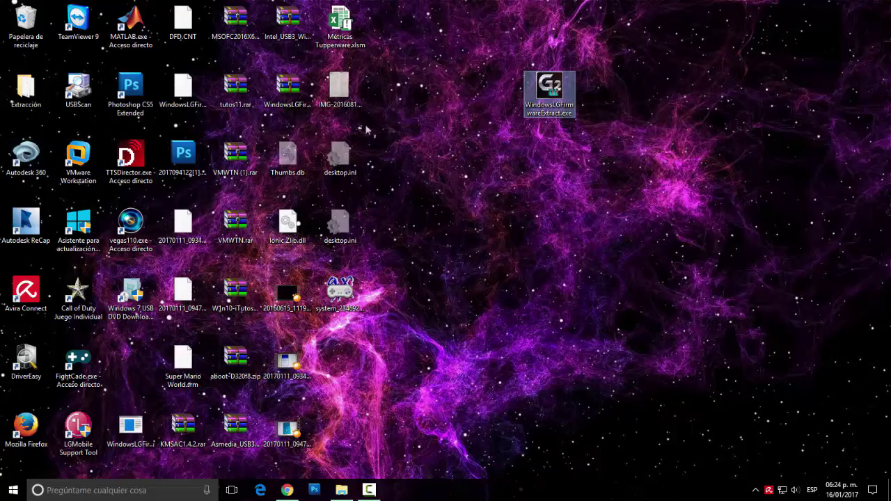
mouse_move(562, 112)
double_click(552, 112)
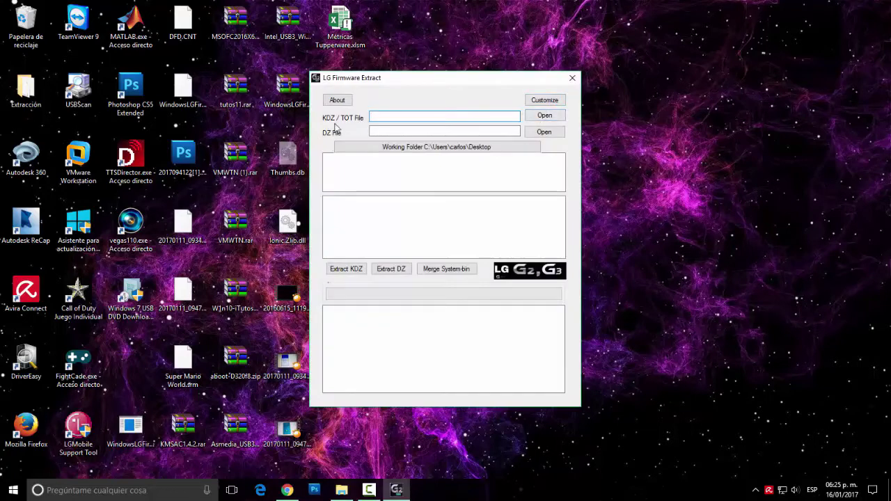
- Load the firmware file D320f810a_04.kdz from the Extracción folder as the KDZ / TOT file
click(541, 115)
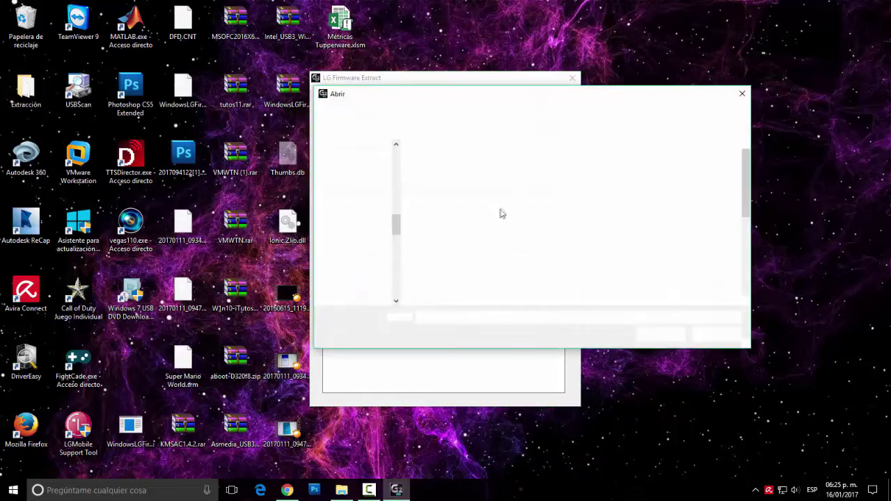
double_click(429, 167)
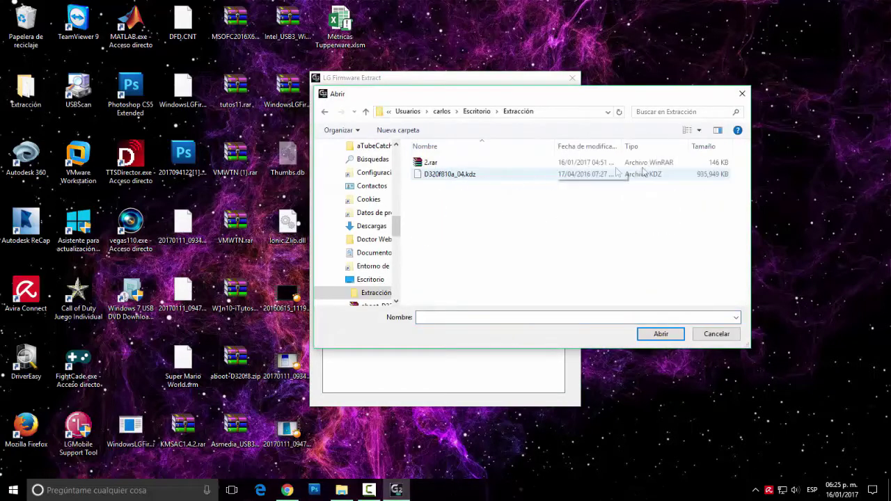
click(491, 175)
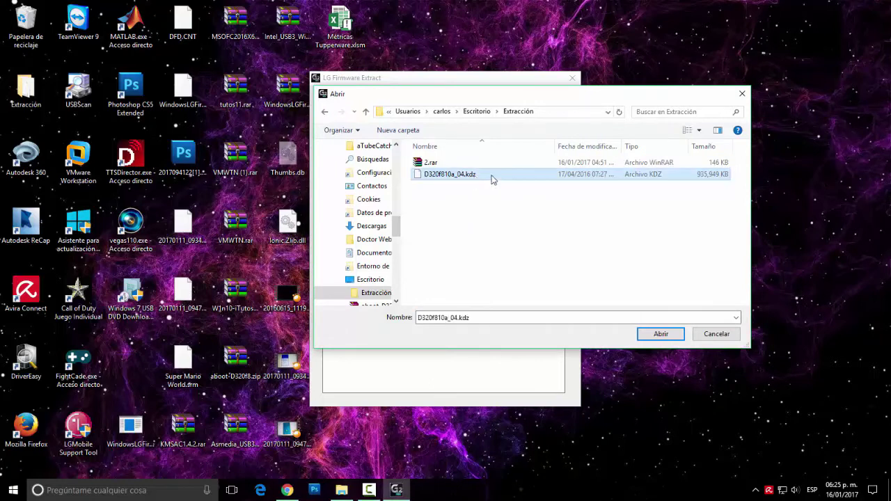
click(661, 335)
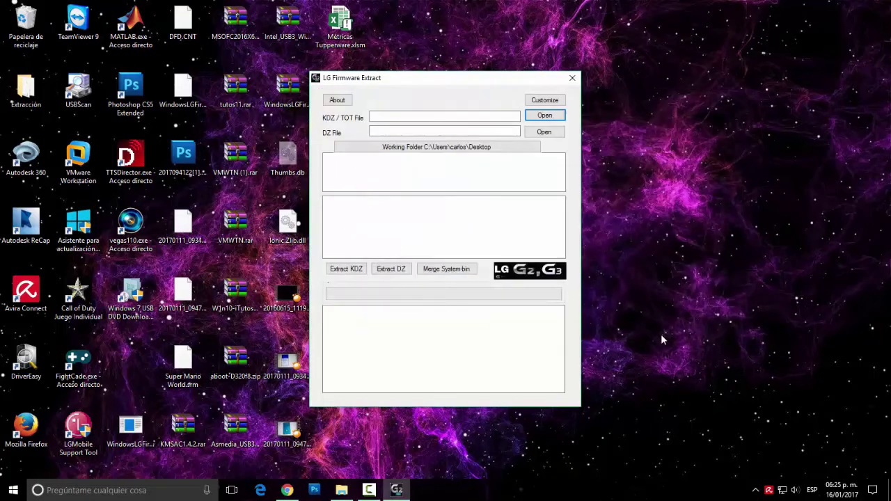
- Set the working folder to Extracción on the desktop and extract D32010a4.dz from the KDZ file
click(422, 148)
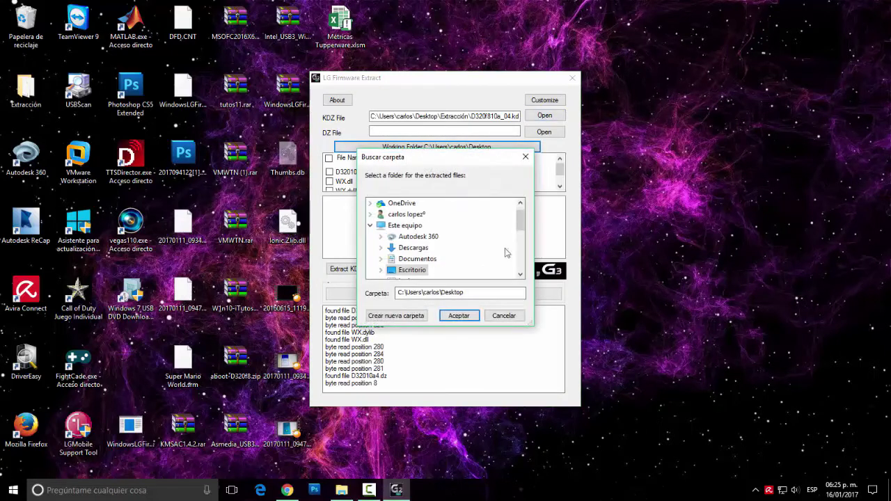
drag(521, 227, 524, 274)
click(401, 270)
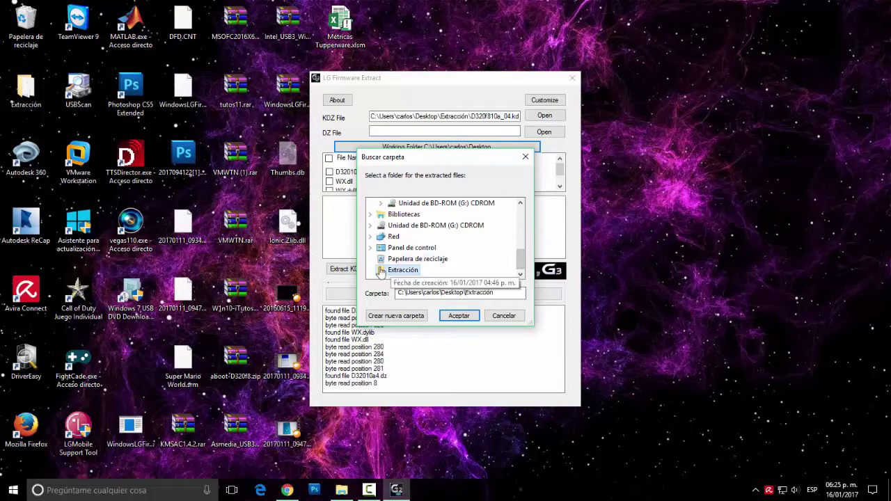
click(459, 316)
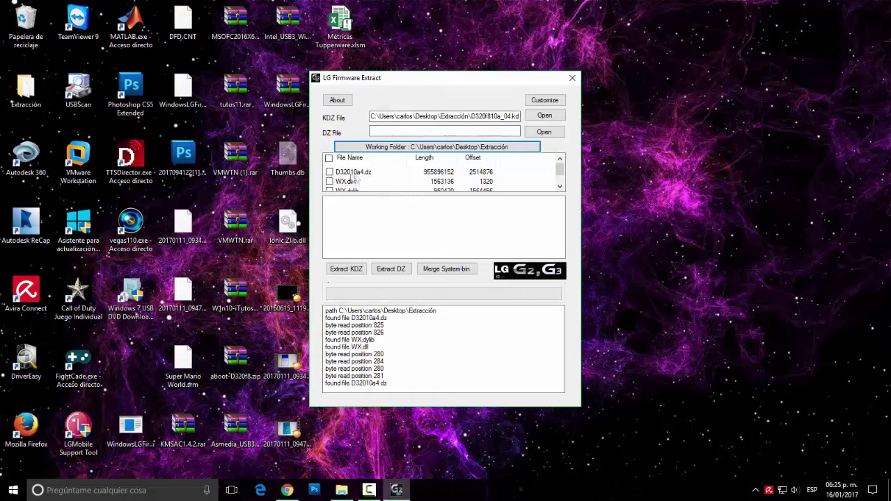
click(330, 172)
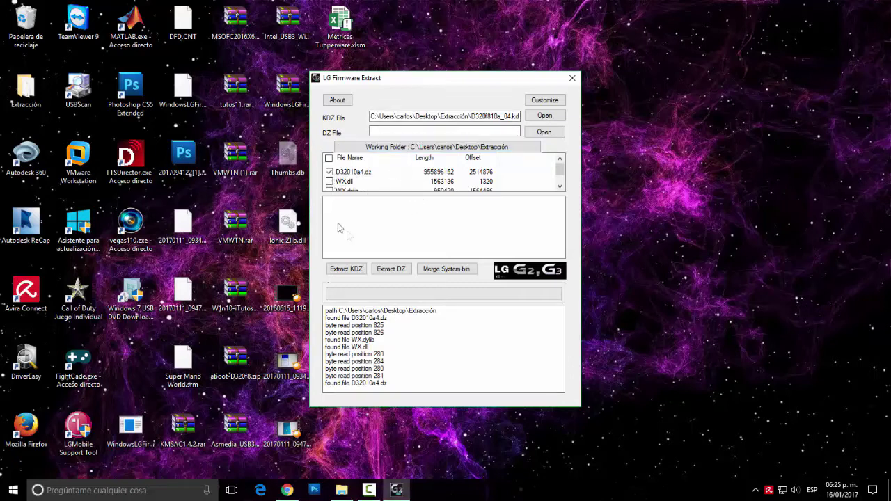
click(346, 270)
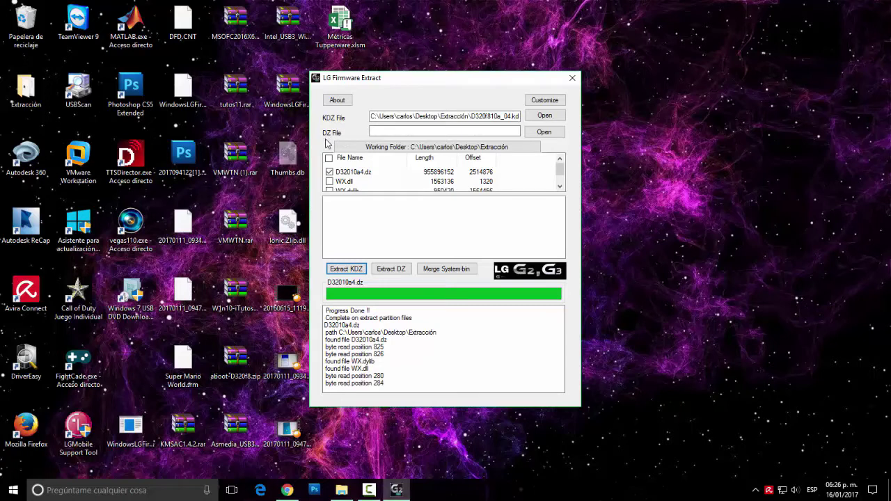
- Load D32010a4.dz as the DZ file and extract all of its partition files
click(546, 133)
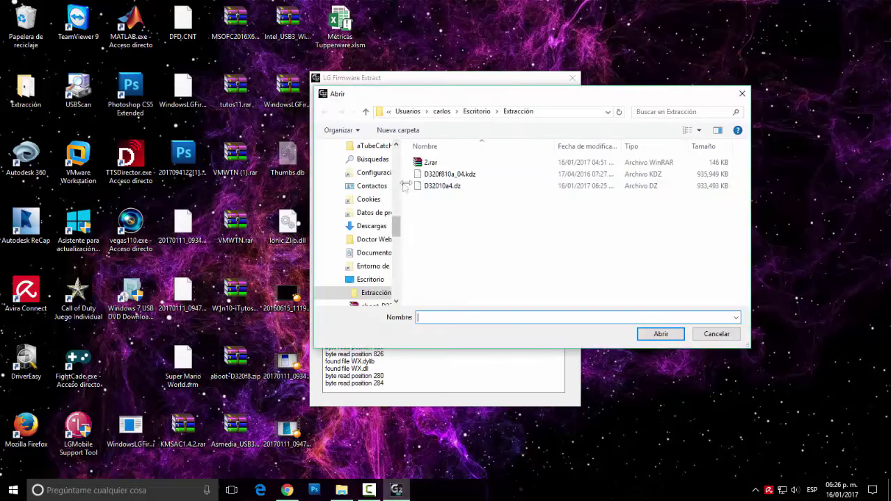
click(457, 187)
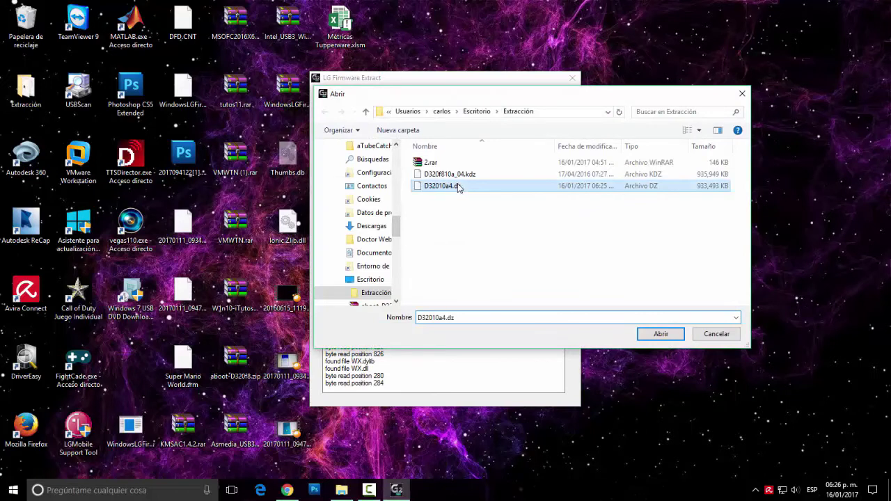
click(673, 337)
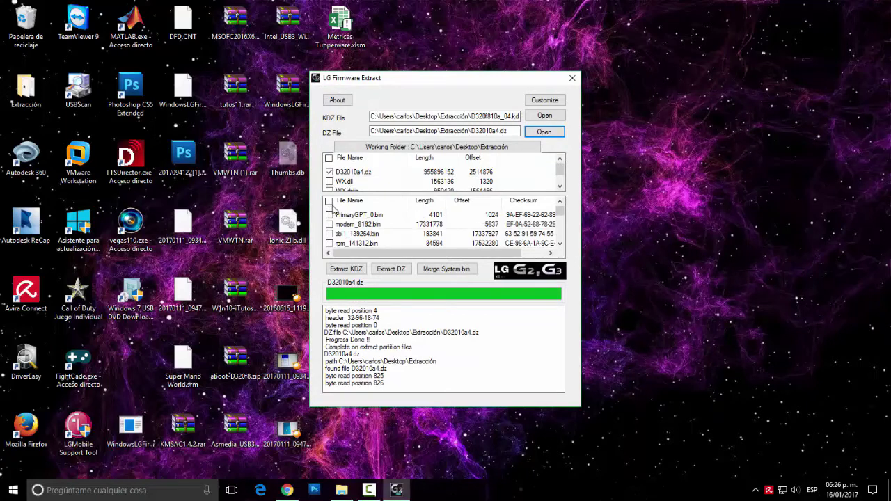
drag(559, 217, 569, 252)
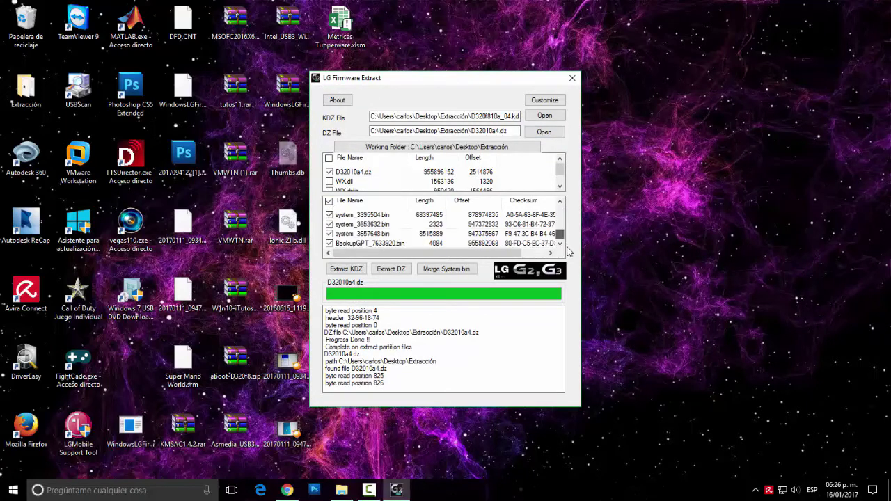
click(390, 271)
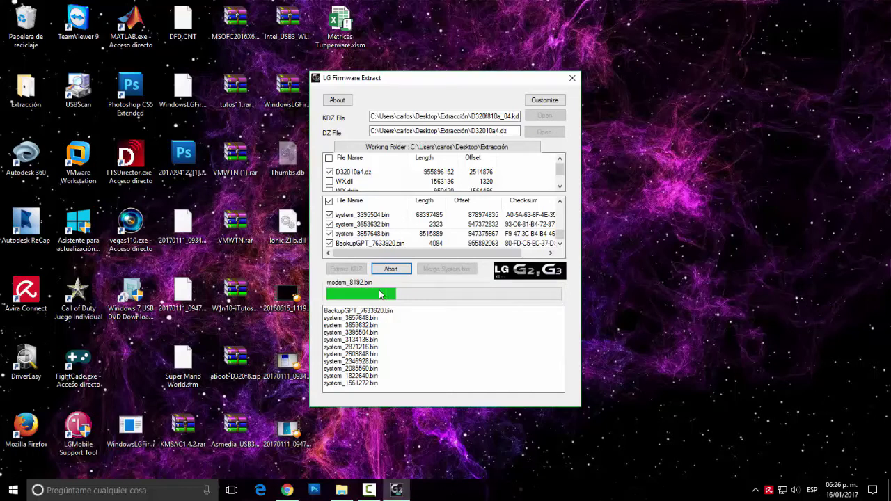
click(399, 491)
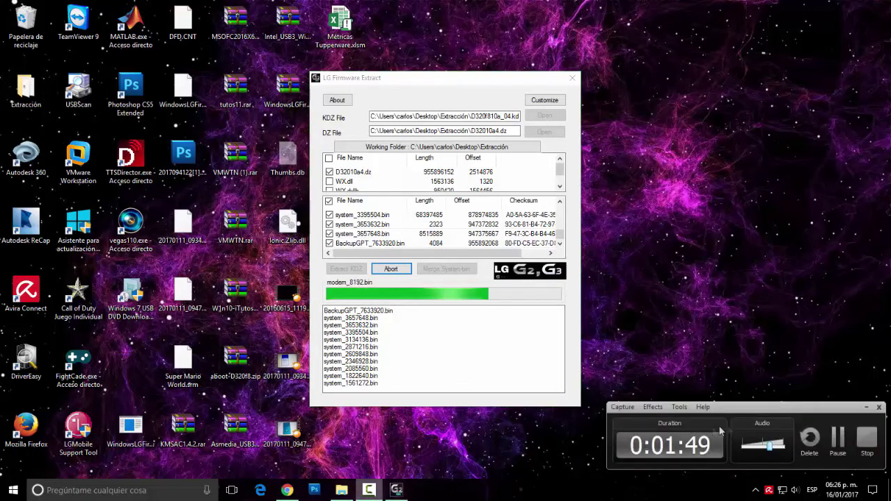
click(840, 440)
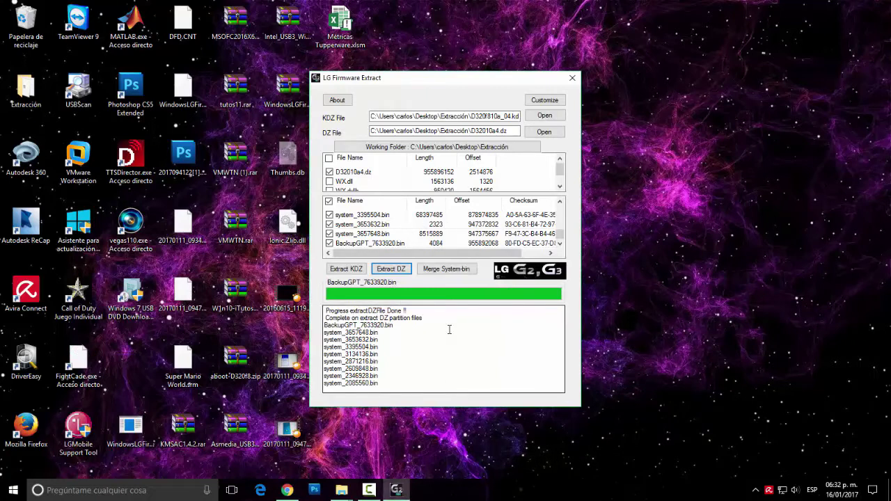
- Merge the extracted system bin files into a single system image
click(466, 271)
click(412, 278)
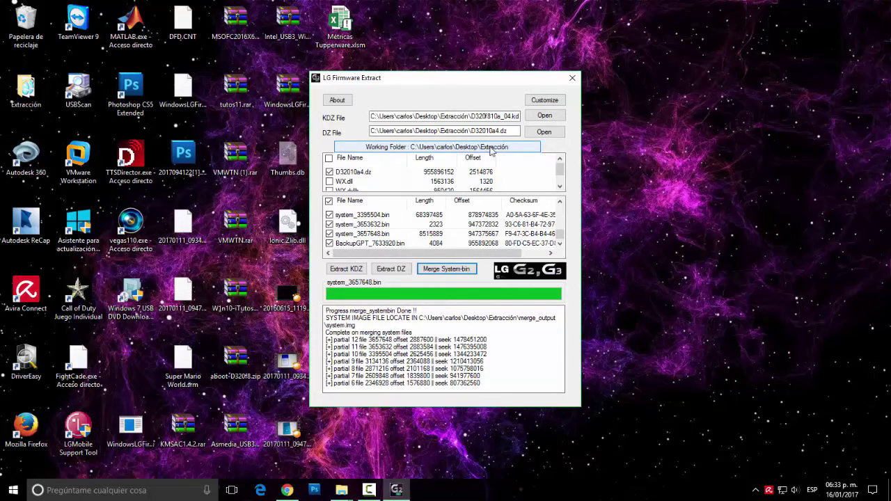
- In File Explorer, delete BackupGPT_7633920.bin, D320f810a_04.kdz, D32010a4.dz and all the split system_*.bin files from the Extracción folder
click(468, 148)
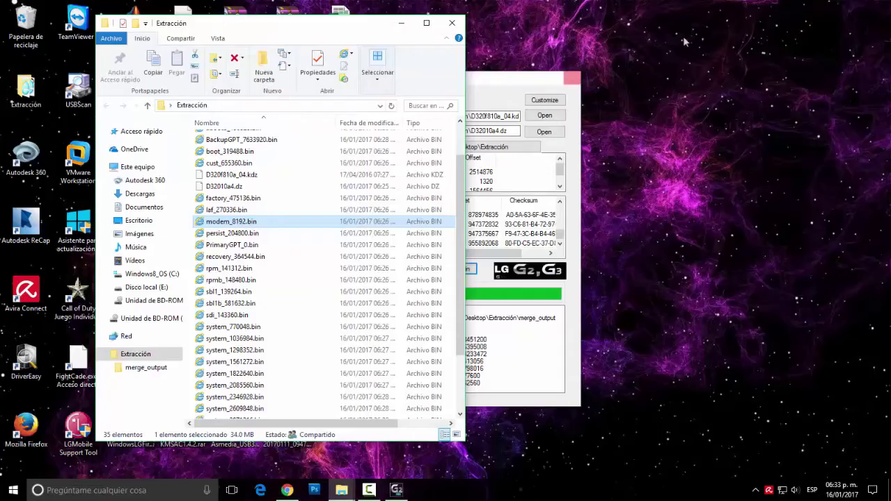
click(426, 23)
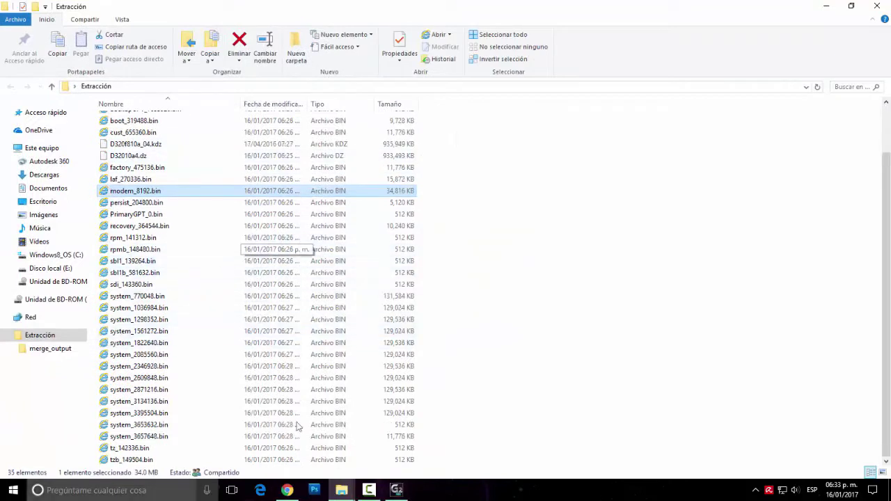
scroll(341, 262, up, 2)
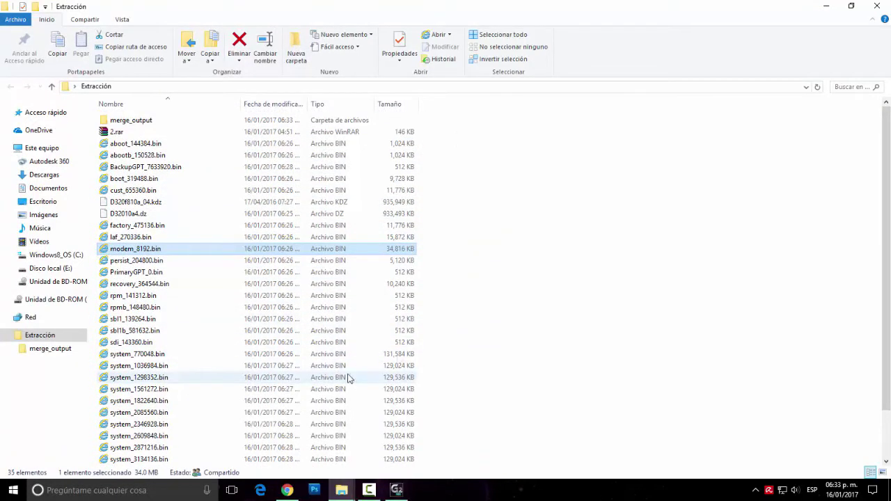
scroll(361, 343, down, 2)
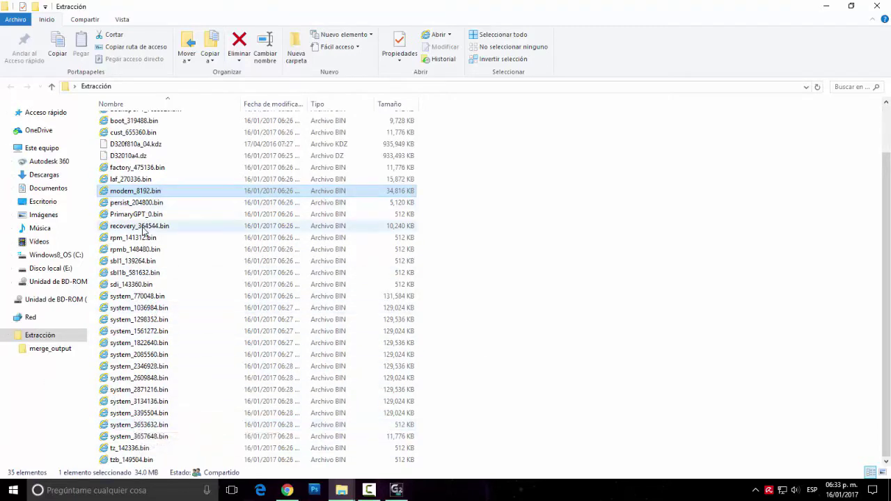
scroll(142, 278, up, 2)
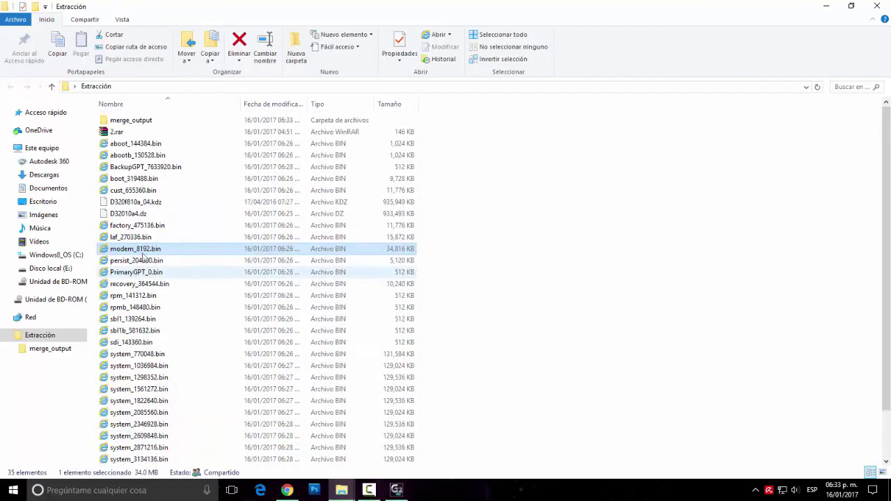
click(147, 166)
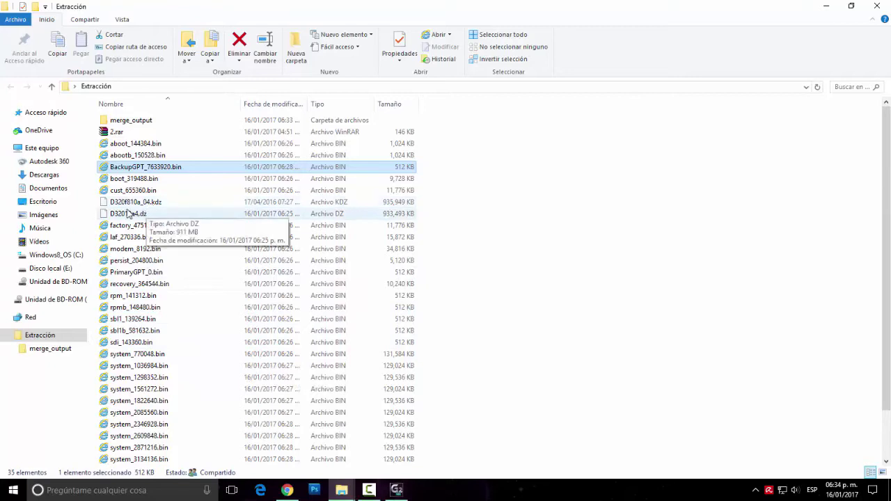
ctrl+click(144, 203)
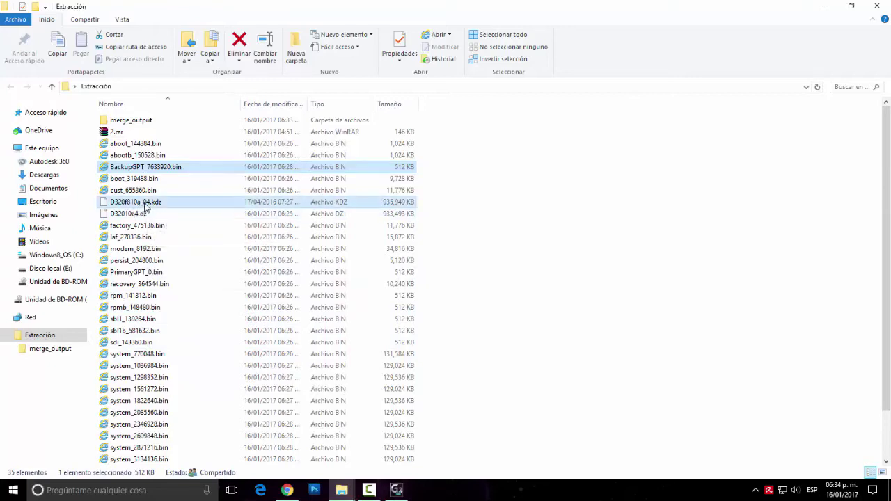
ctrl+click(136, 216)
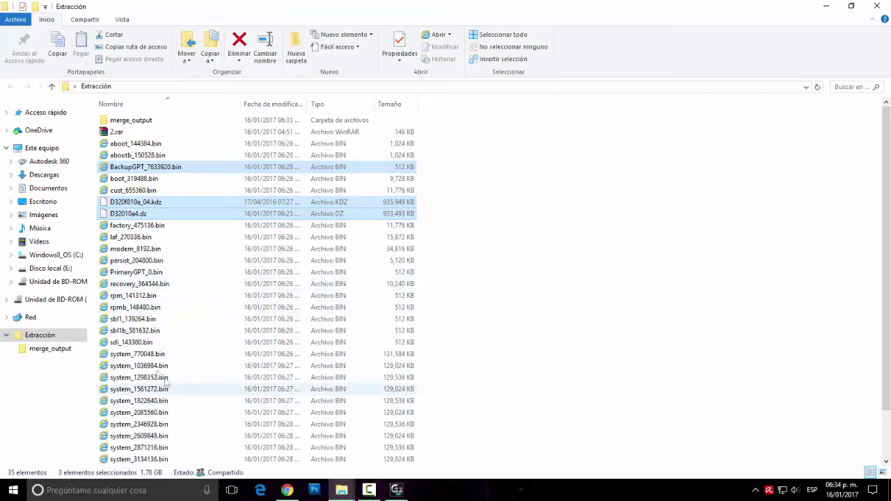
drag(141, 357, 174, 465)
ctrl+shift+click(369, 460)
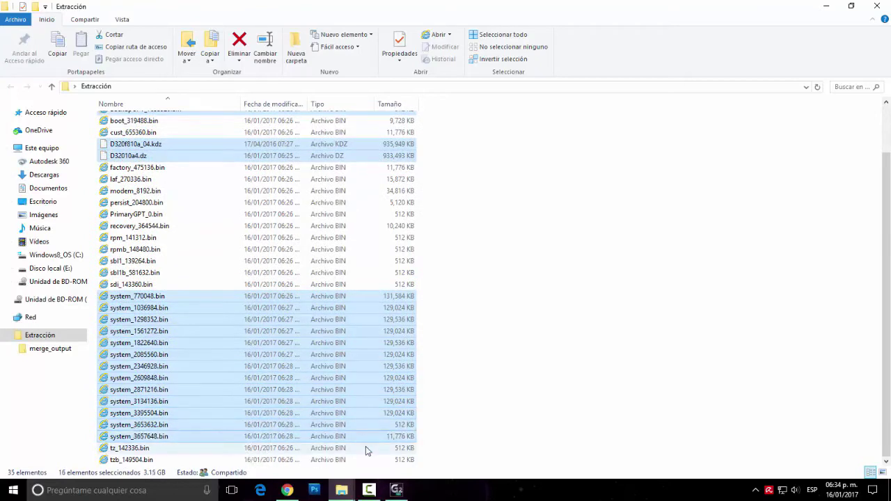
key(Delete)
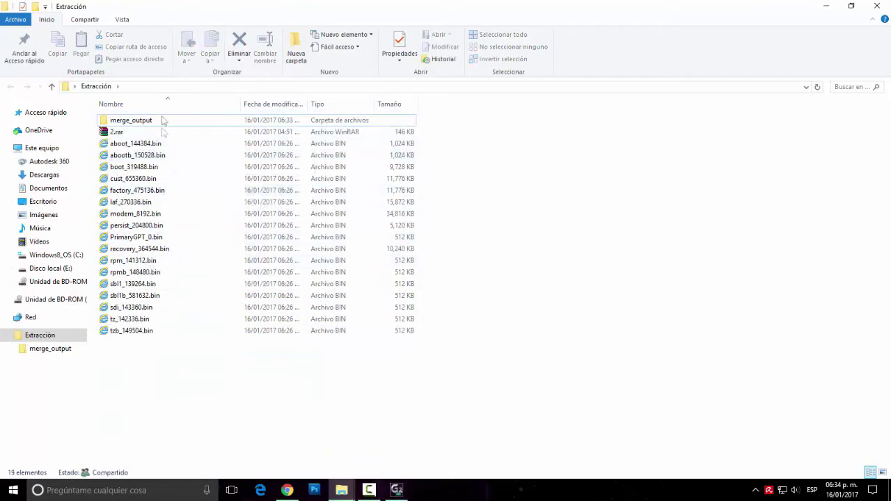
- Copy system.img from the merge_output folder into the parent Extracción folder
click(140, 122)
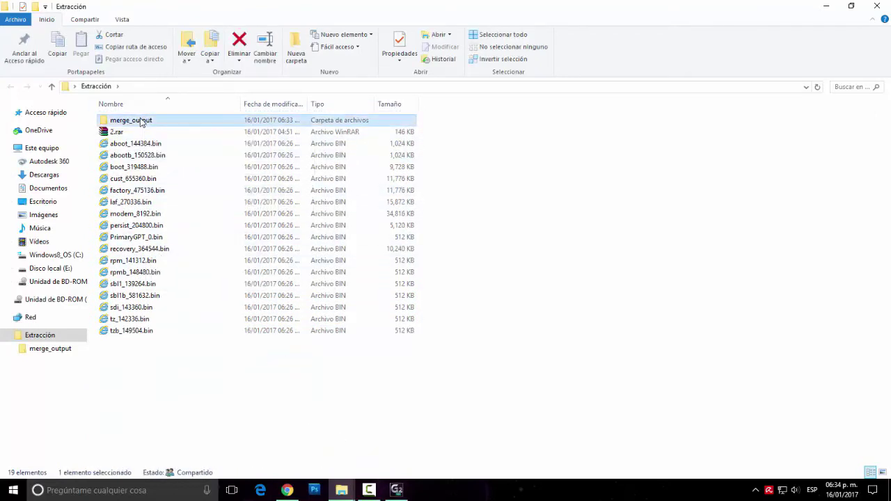
double_click(147, 124)
click(135, 121)
right_click(137, 121)
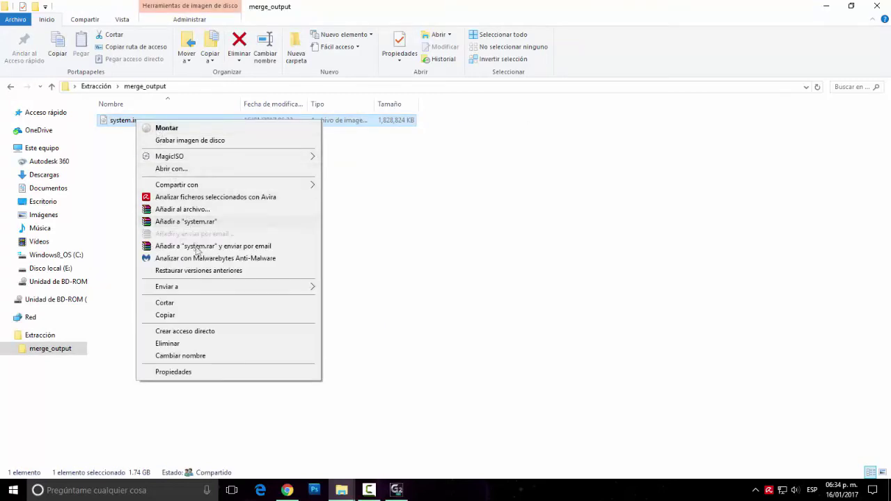
click(176, 316)
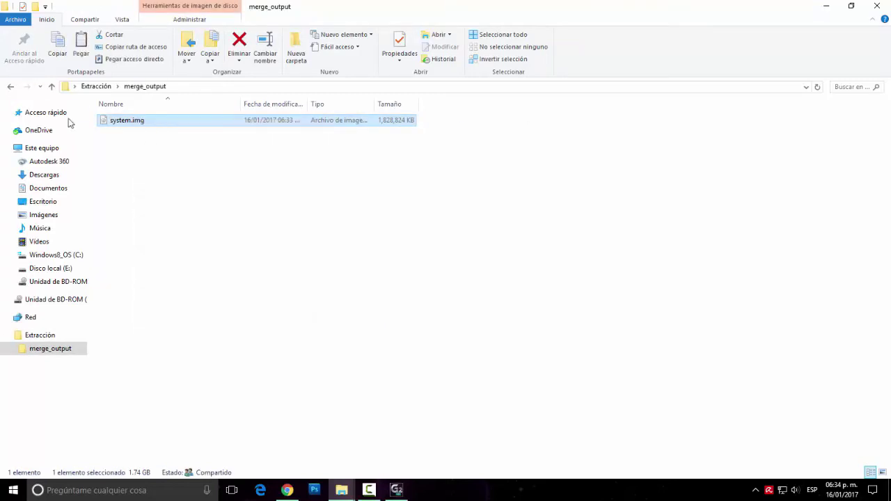
click(11, 88)
right_click(174, 344)
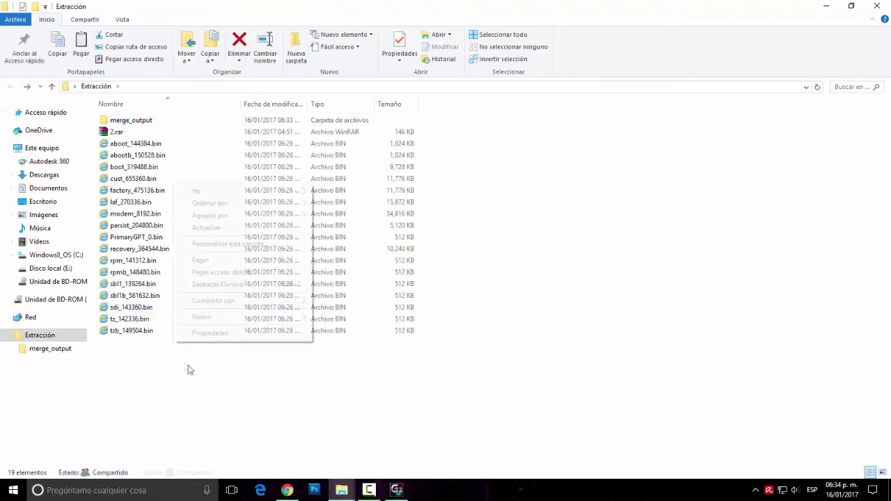
click(206, 260)
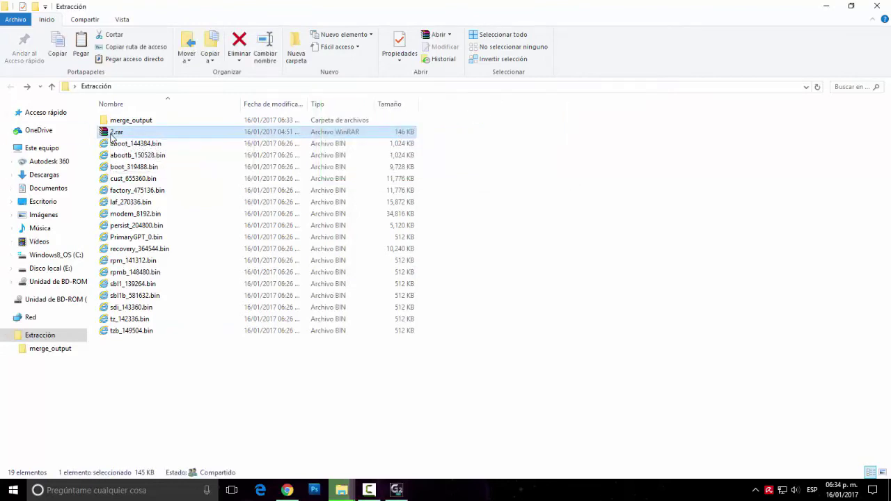
- Extract the 2.rar archive located in the Extracción folder
right_click(111, 135)
click(149, 177)
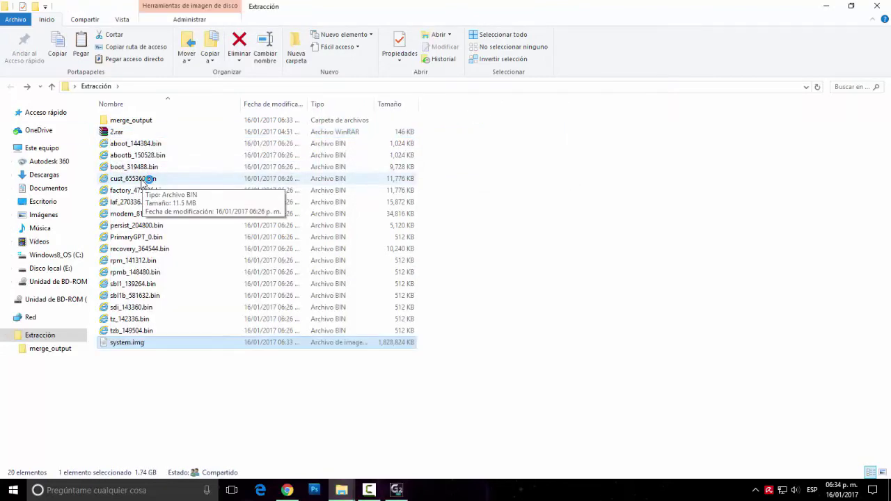
- Check the merge_output folder, return to Extracción and delete merge_output
double_click(130, 121)
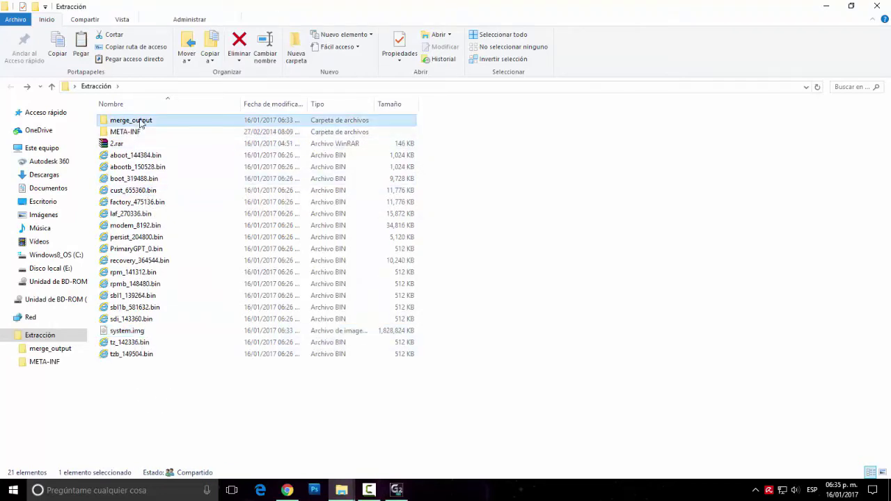
click(11, 87)
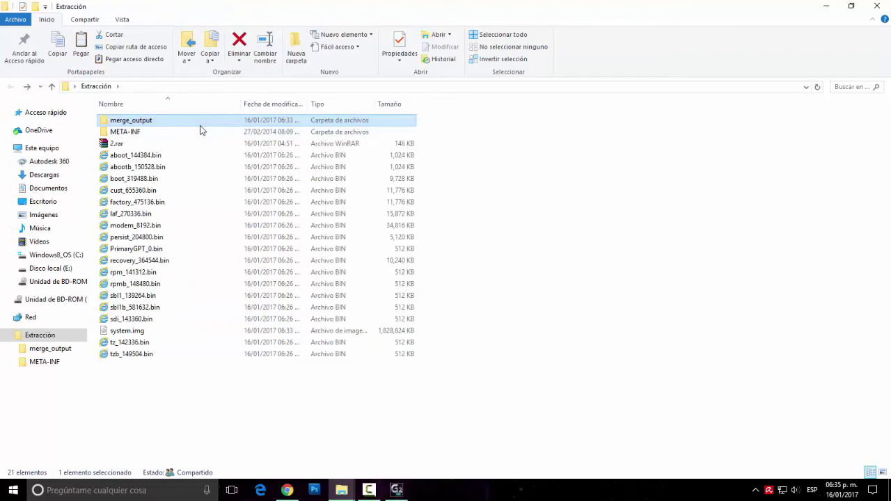
key(Delete)
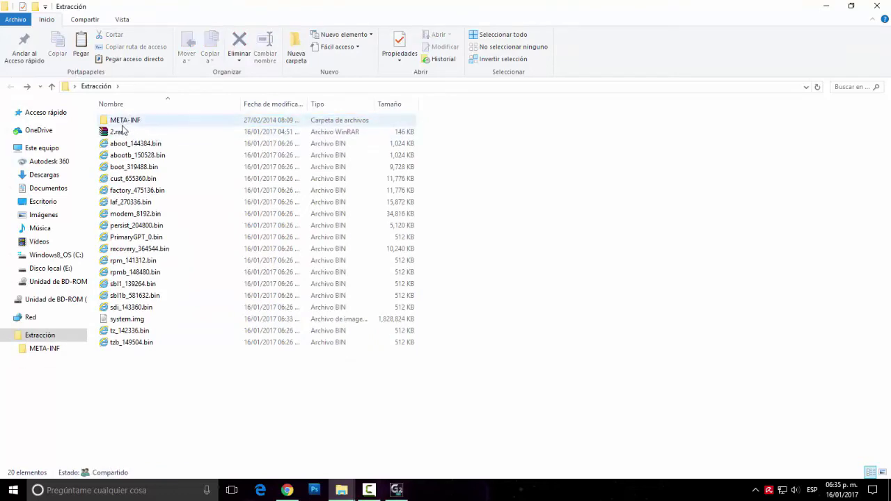
- Look inside the extracted META-INF folder, then return to Extracción and delete the 2.rar archive
double_click(129, 121)
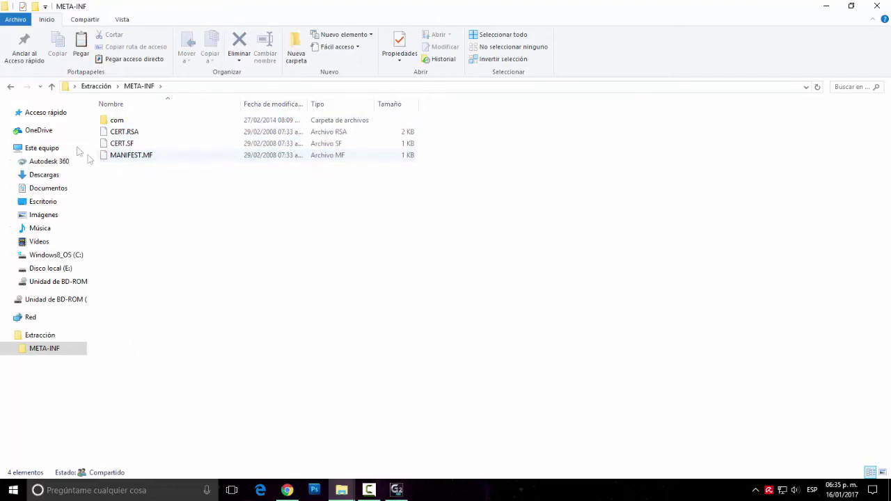
click(9, 87)
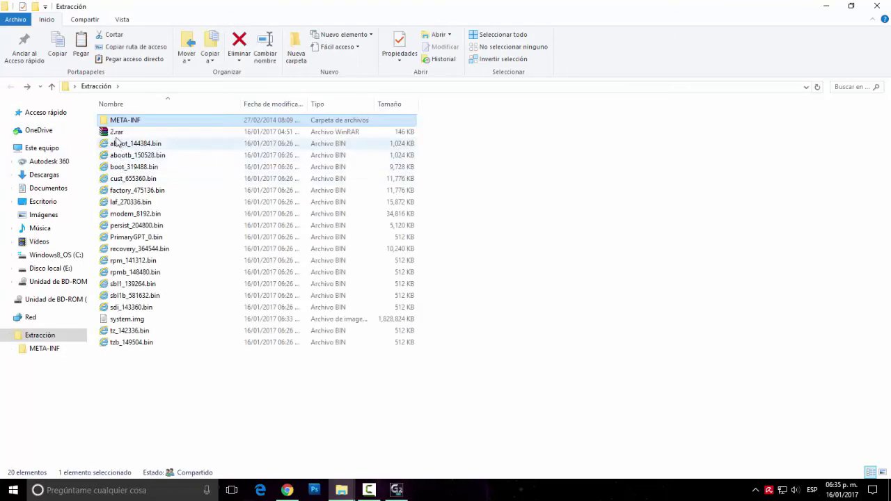
key(Down)
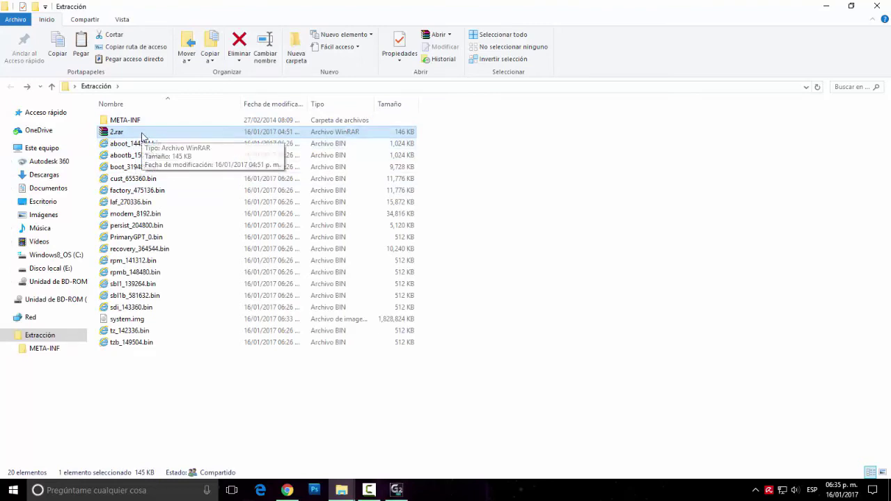
key(Delete)
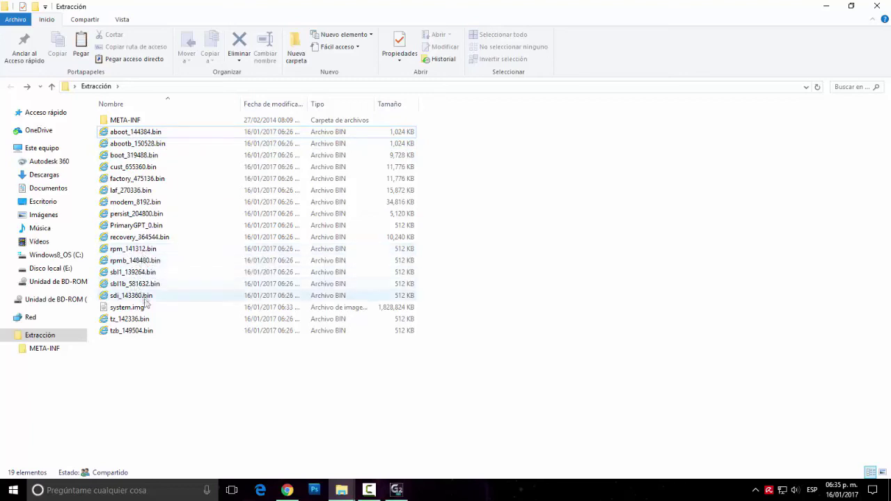
- Rename every .bin file in Extracción to remove the underscore and number suffix, from aboot.bin through tzb.bin
click(139, 134)
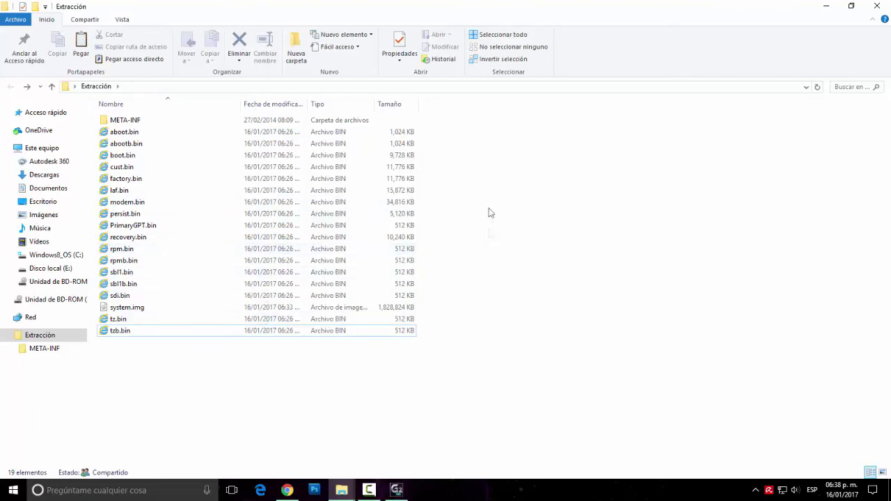
- Select the META-INF folder, all the .bin files and system.img, and start adding them to a WinRAR archive with custom settings
drag(207, 385, 169, 105)
right_click(173, 202)
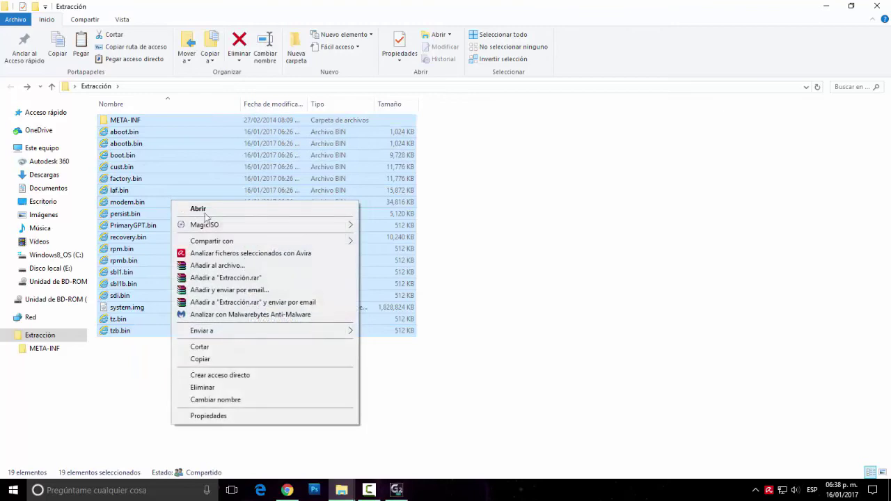
click(242, 266)
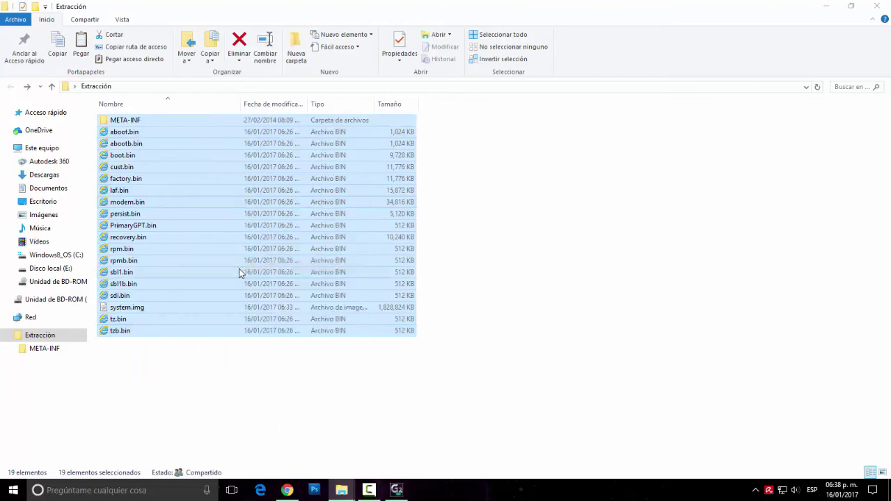